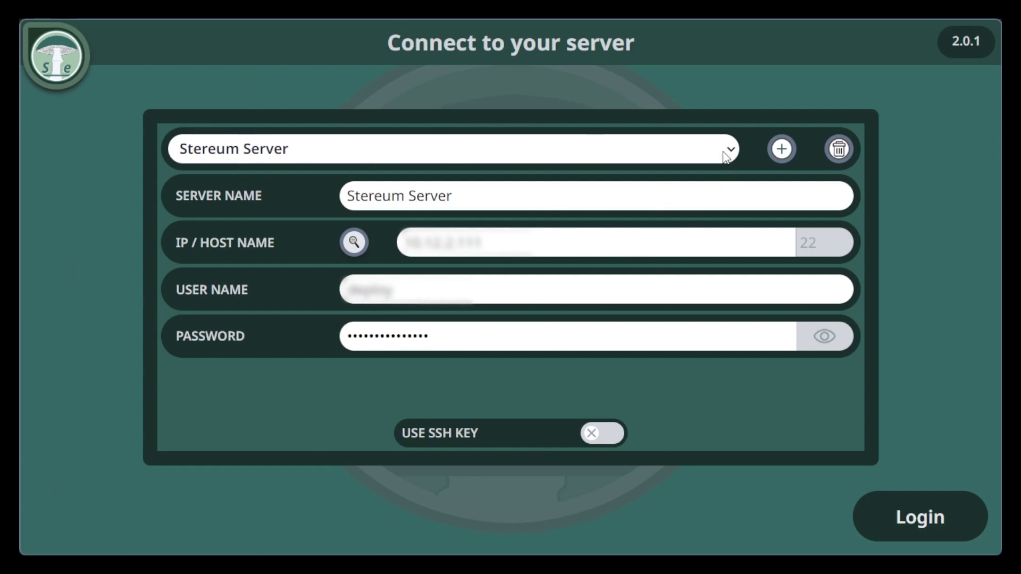
Log in to the Stereum server with password authentication, correcting a mistyped password.
click(603, 433)
click(601, 437)
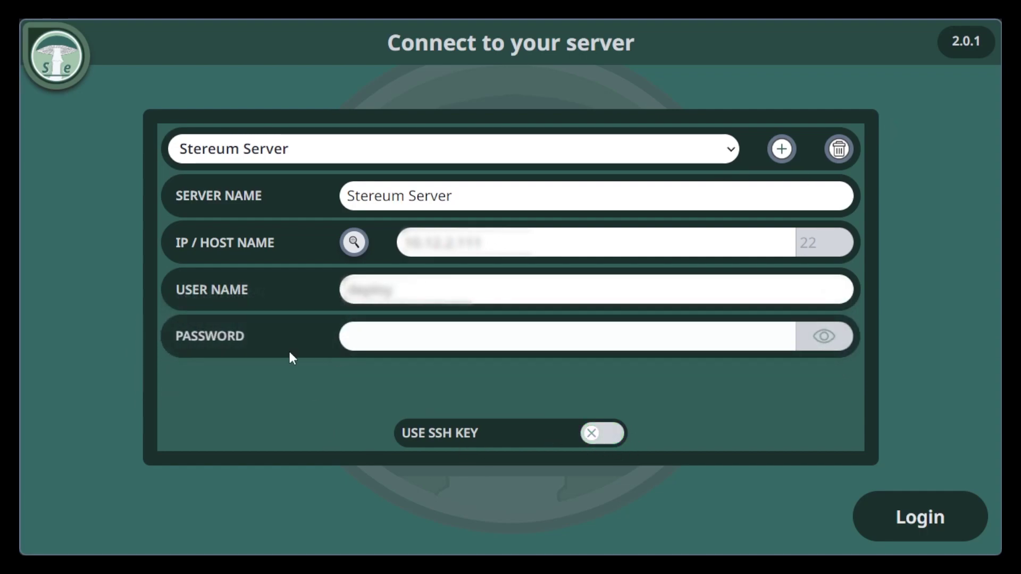
click(417, 344)
text(•••••)
key(BackSpace)
key(BackSpace)
key(BackSpace)
key(BackSpace)
text(•••••••••••••••)
key(Return)
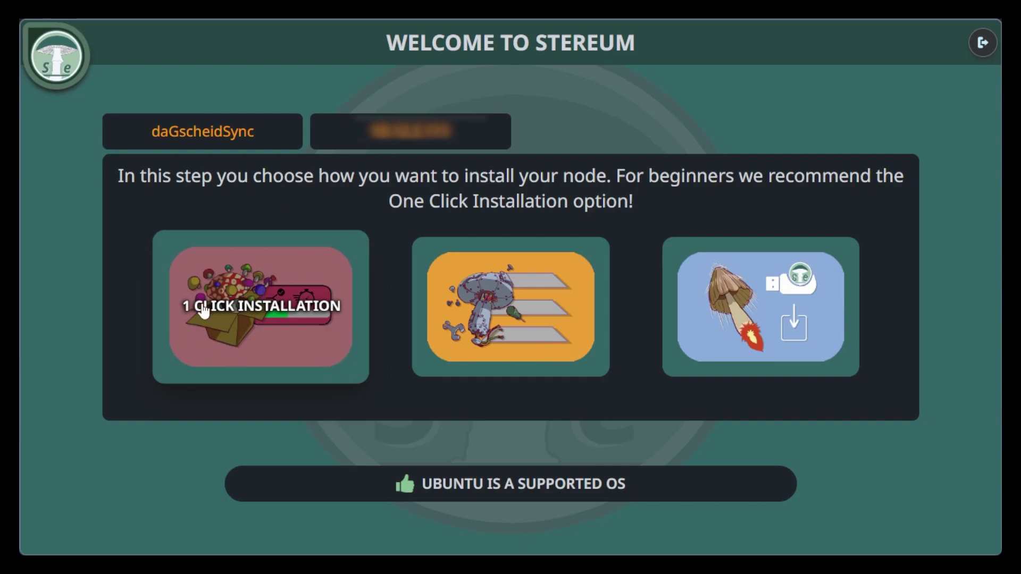
Choose one-click installation and select Goerli Testnet as the network.
click(258, 314)
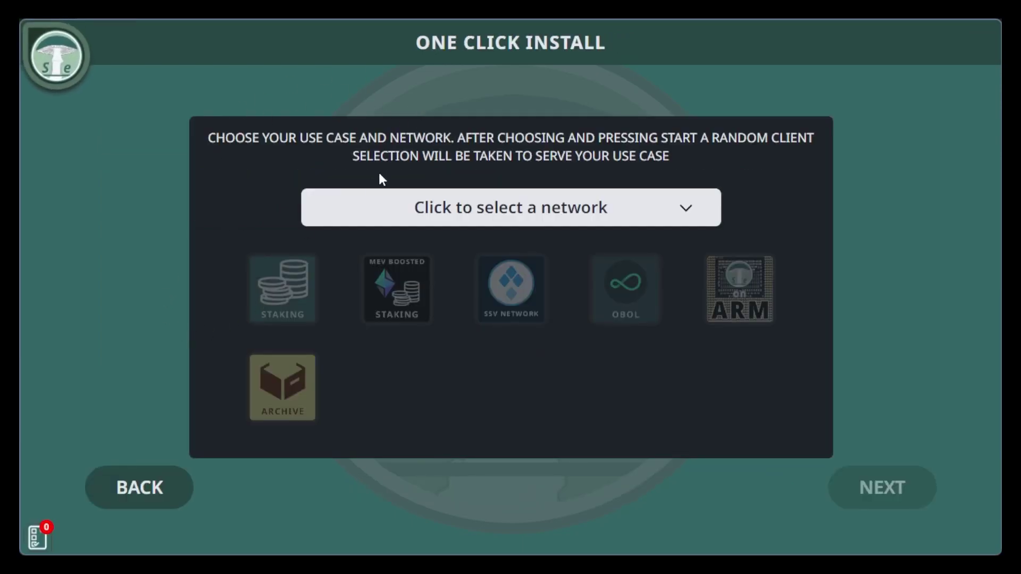
click(464, 208)
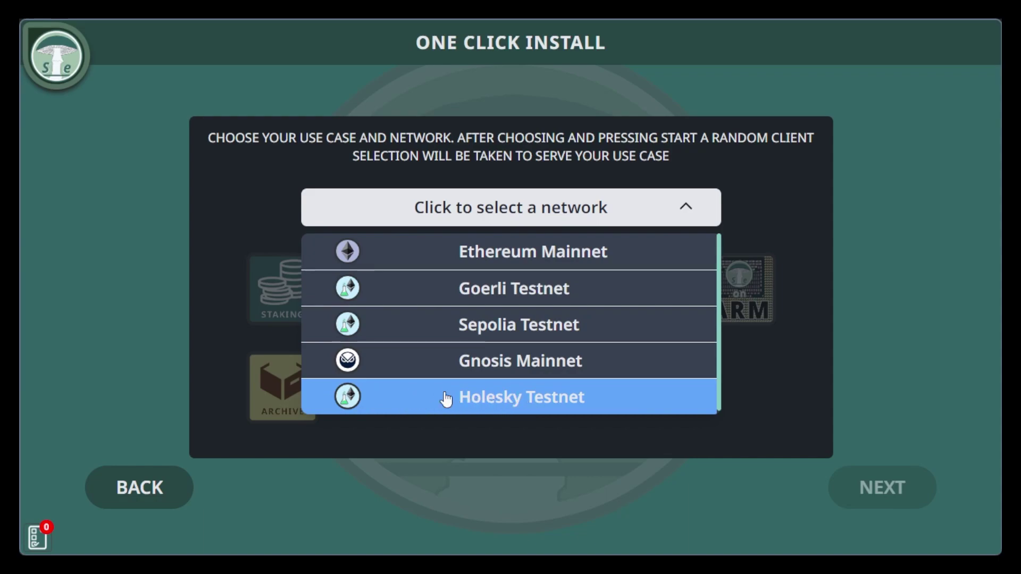
click(412, 299)
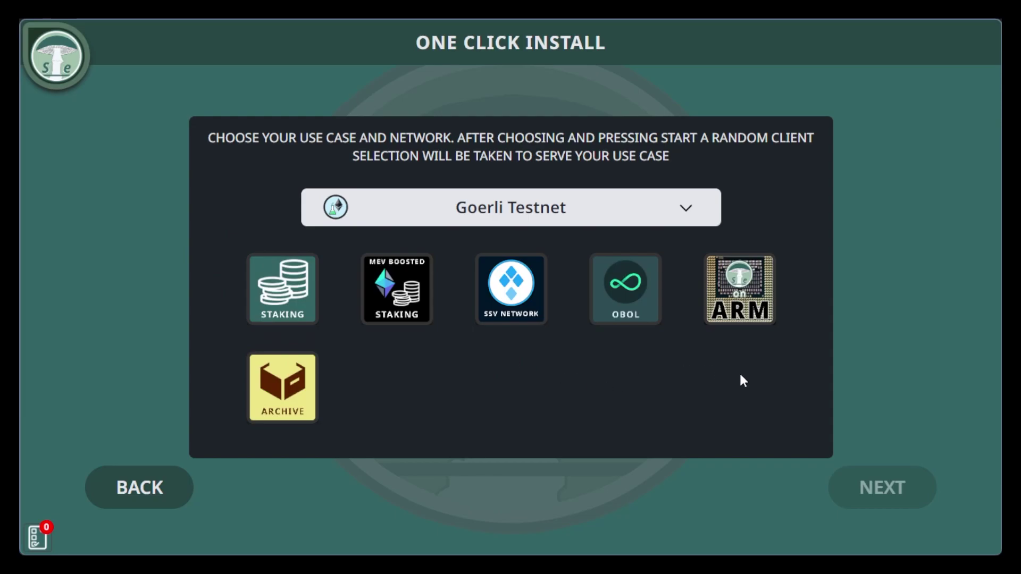
Pick the Staking use case and replace Nimbus with Lighthouse as consensus client.
click(283, 289)
click(880, 488)
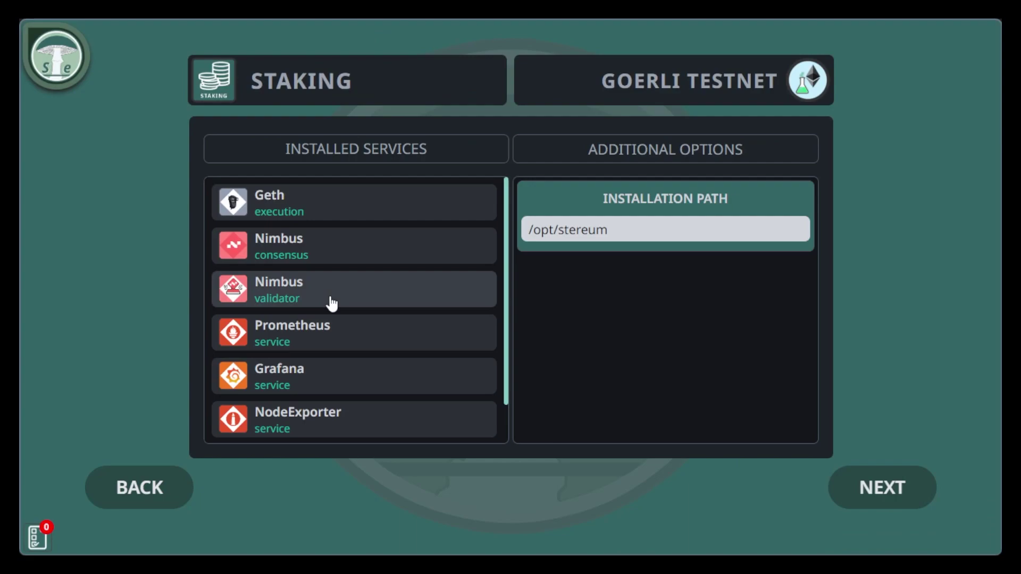
click(280, 251)
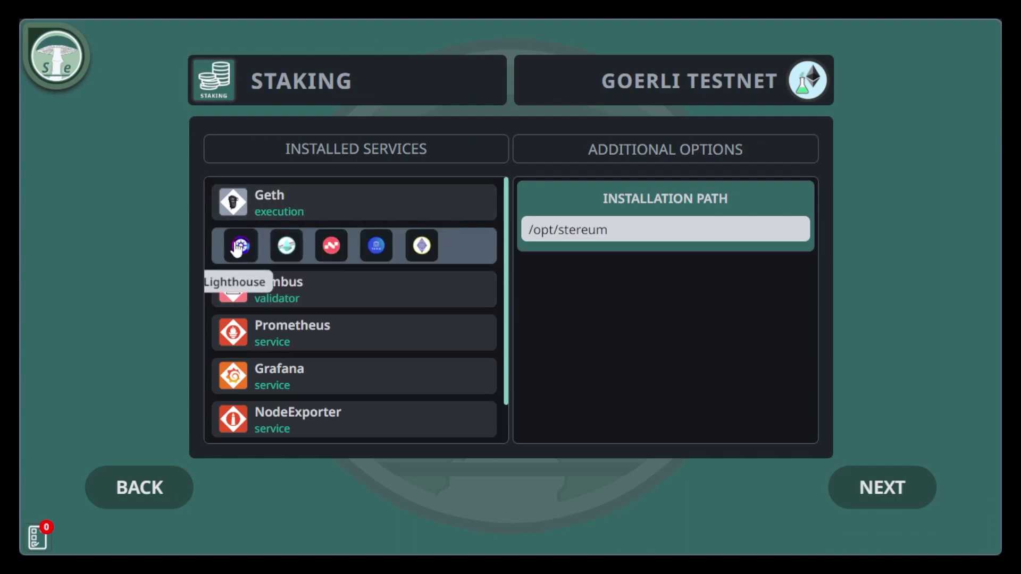
click(241, 246)
Keep Geth as the execution client and check the /opt/stereum installation path.
click(276, 200)
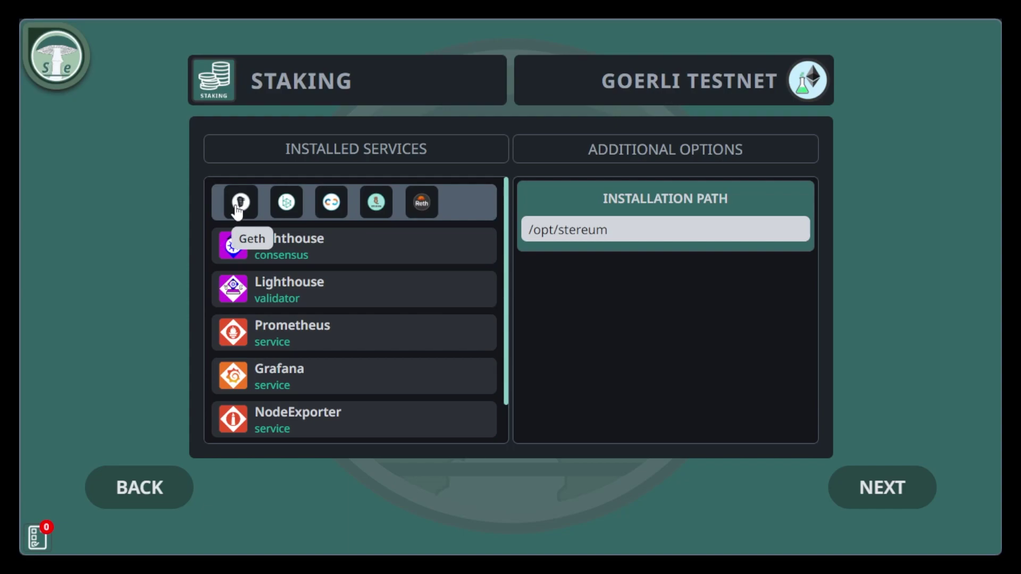
click(237, 206)
mouse_move(507, 266)
mouse_down()
mouse_move(506, 335)
mouse_move(501, 269)
mouse_up()
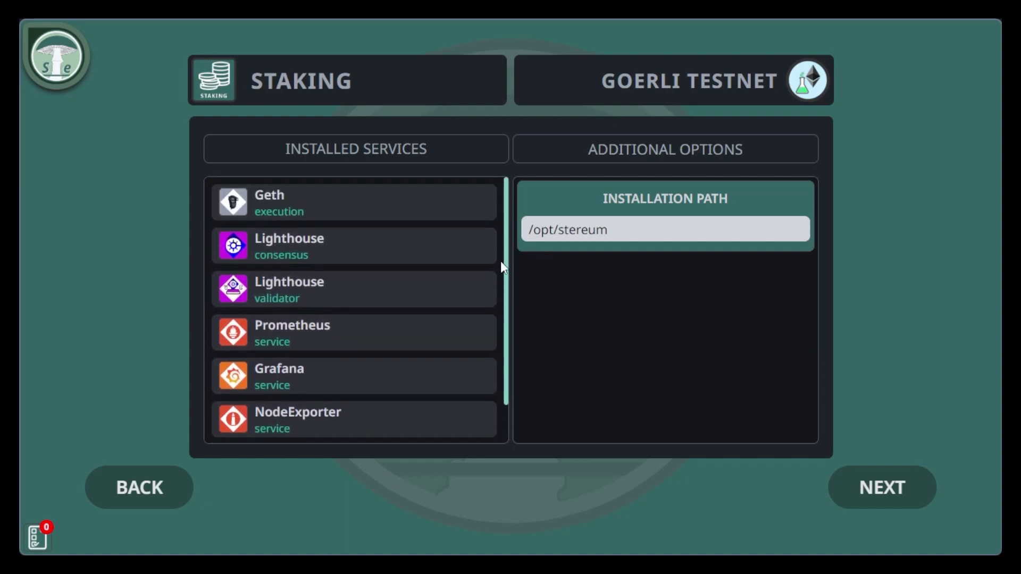
click(637, 228)
Explore Lighthouse's checkpoint source list and custom URL option, clearing the test text.
click(862, 499)
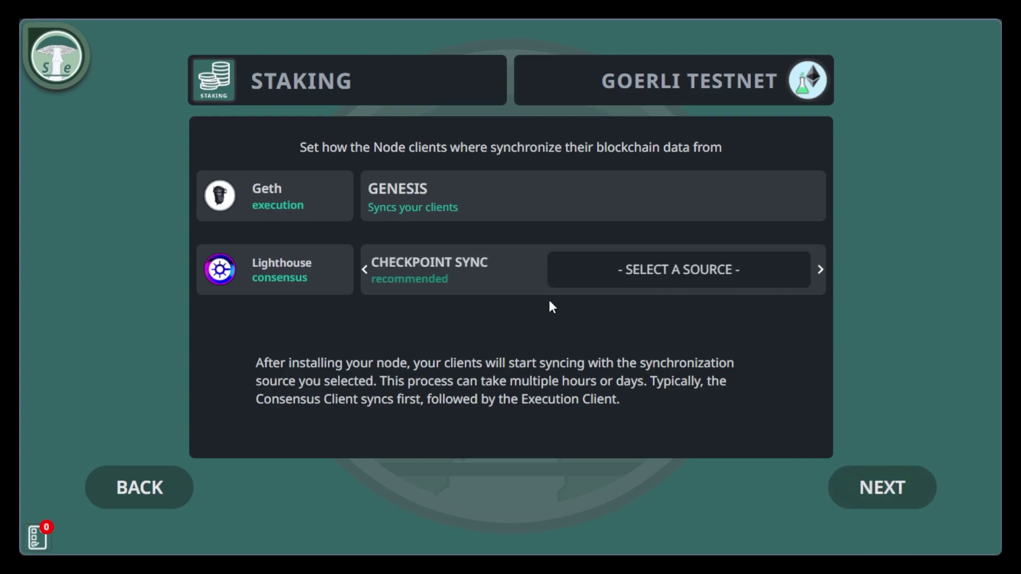
click(725, 272)
mouse_move(803, 301)
mouse_down()
mouse_move(805, 374)
mouse_move(809, 288)
mouse_up()
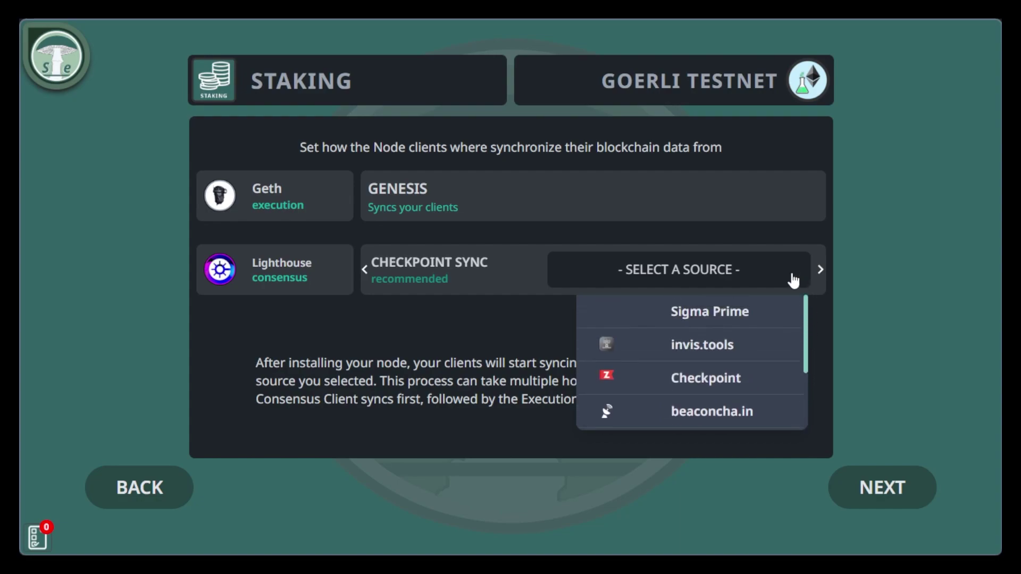
click(769, 277)
click(820, 272)
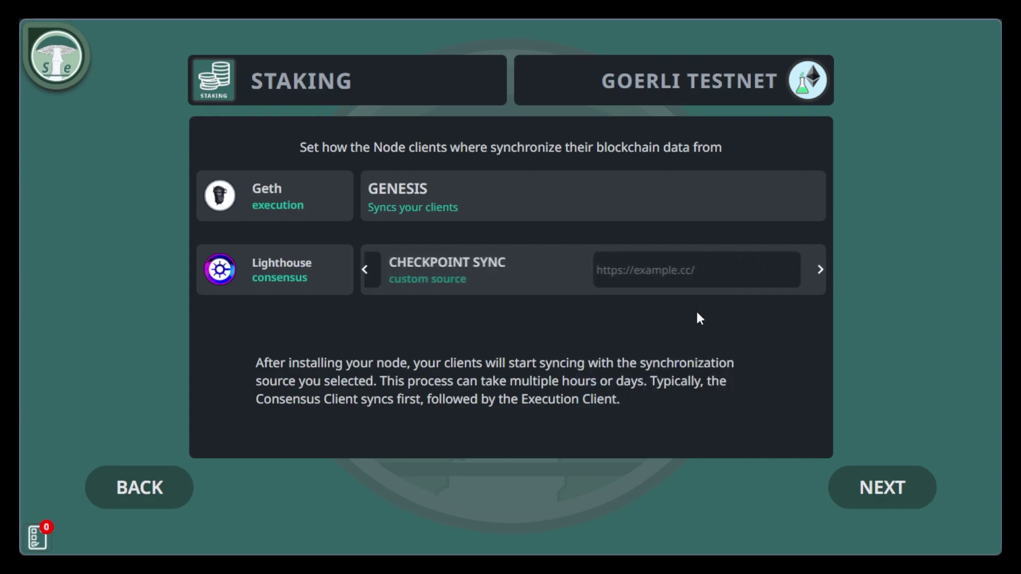
click(606, 262)
text(fjkjfksj)
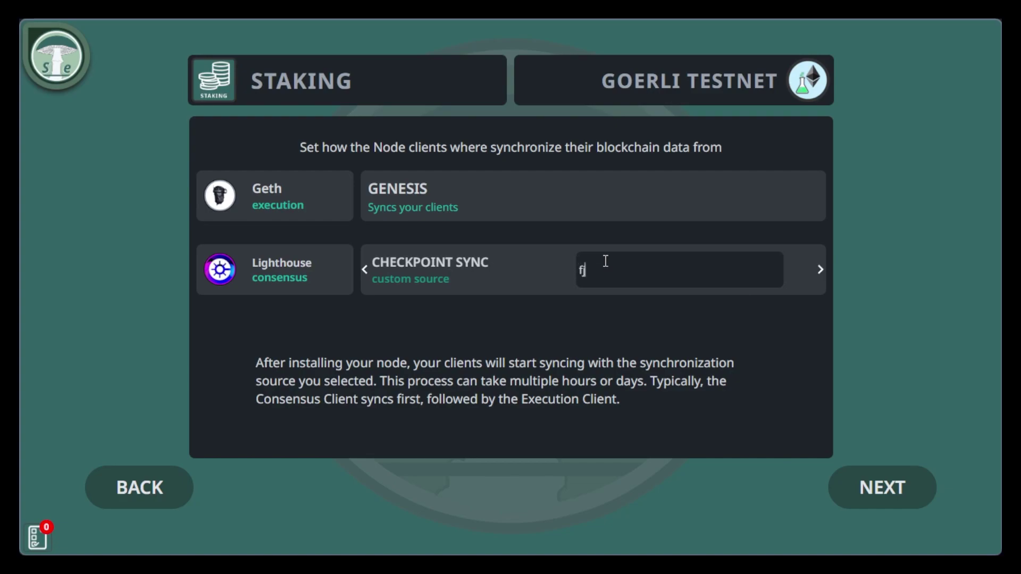
key(BackSpace)
key(BackSpace)
key(BackSpace)
key(BackSpace)
key(BackSpace)
key(BackSpace)
key(BackSpace)
key(BackSpace)
Set Lighthouse's checkpoint sync source to Sigma Prime, leaving Geth on genesis, and continue.
click(820, 269)
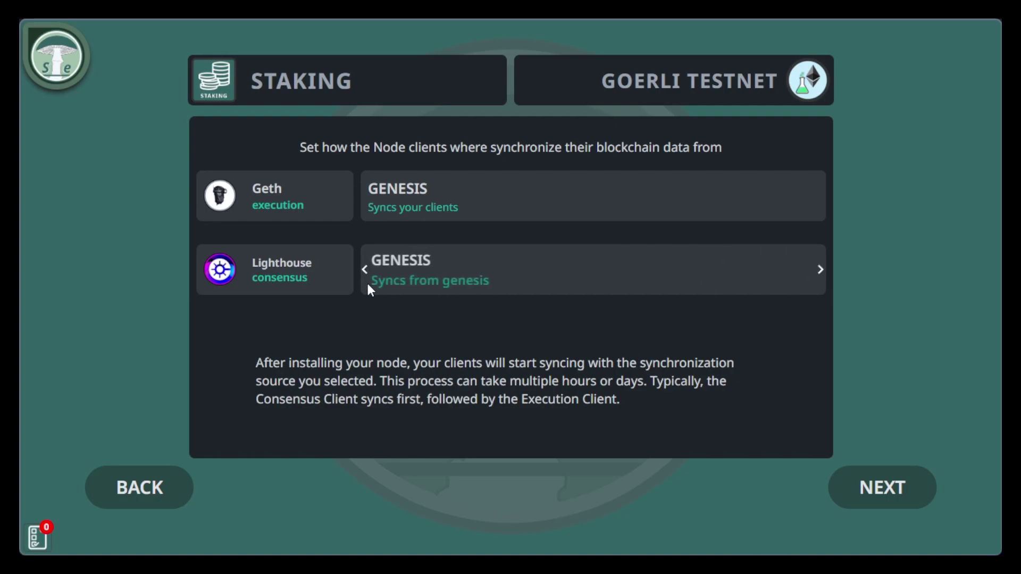
click(820, 269)
click(654, 270)
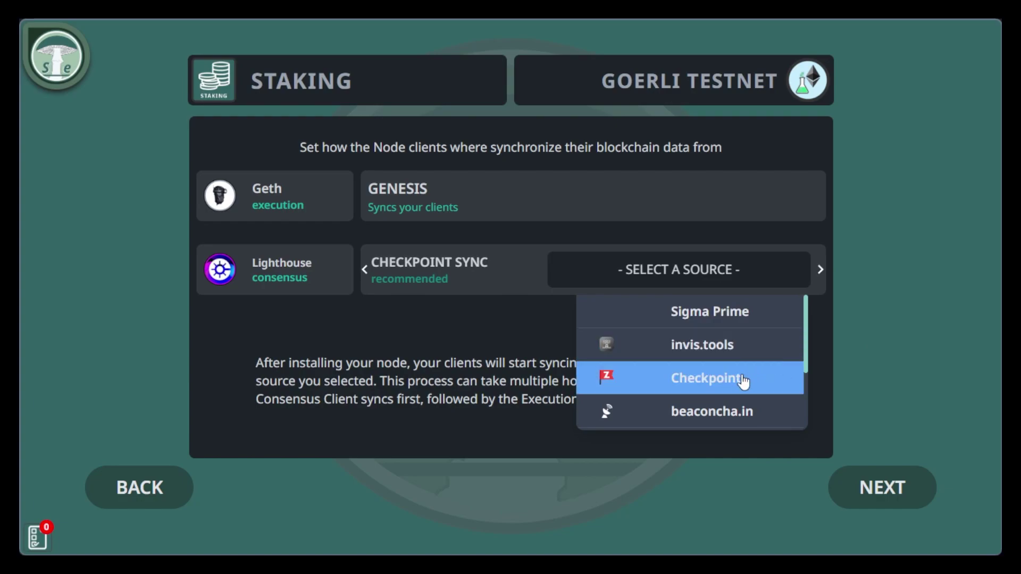
click(754, 317)
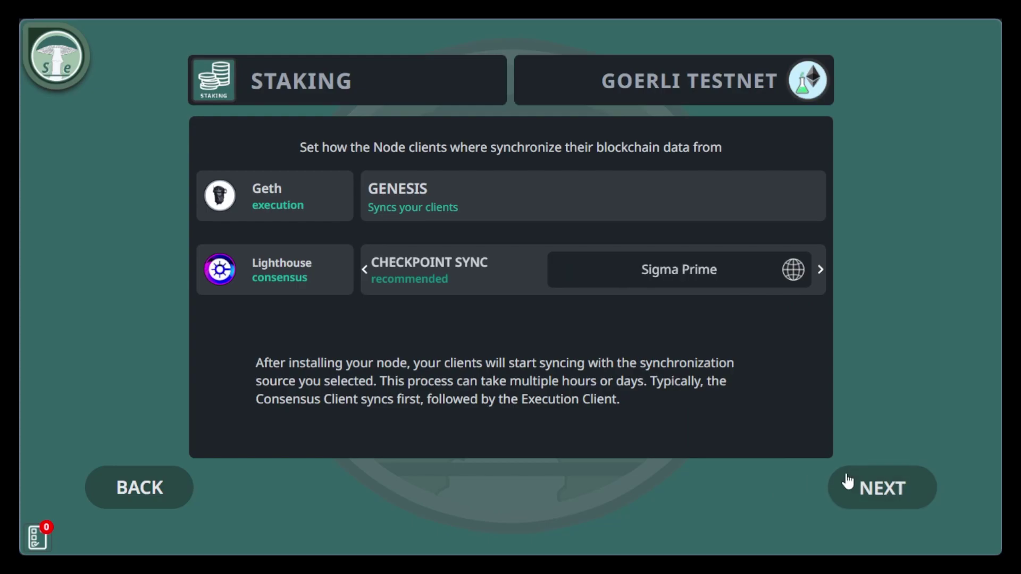
click(872, 486)
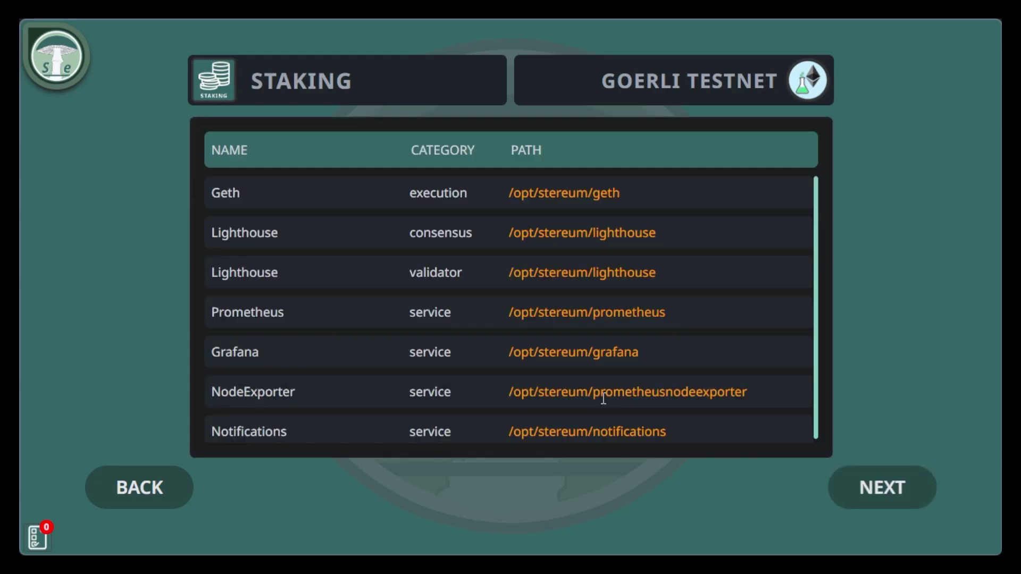
Start the node installation and inspect the Check OS subtask of Install Os Packages.
click(861, 497)
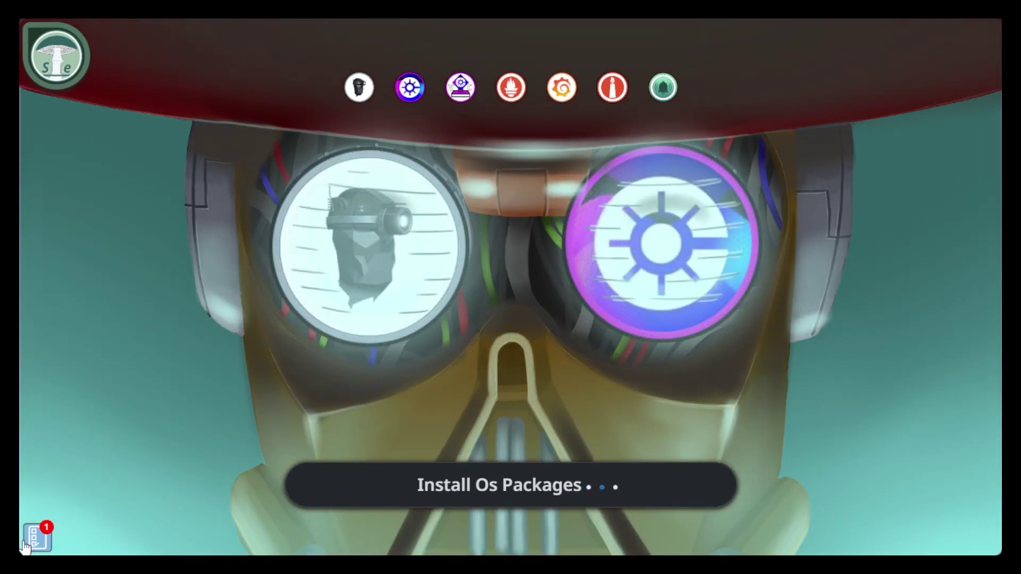
click(27, 542)
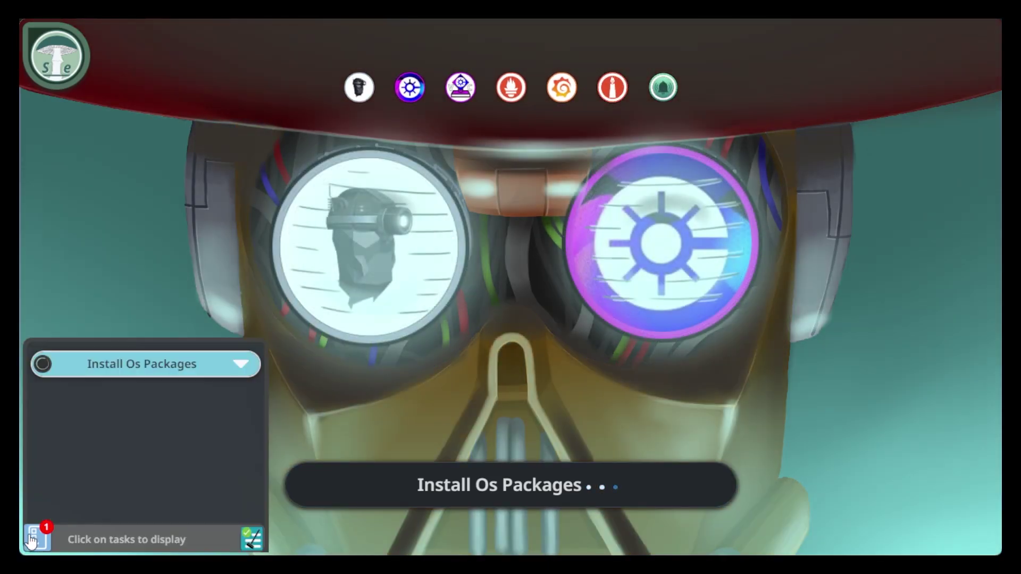
click(245, 367)
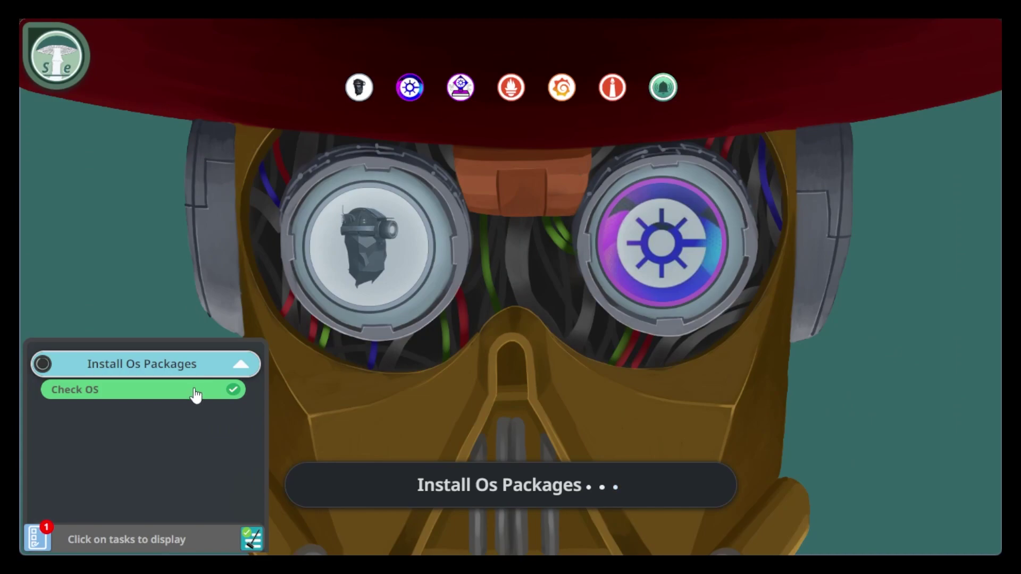
click(194, 391)
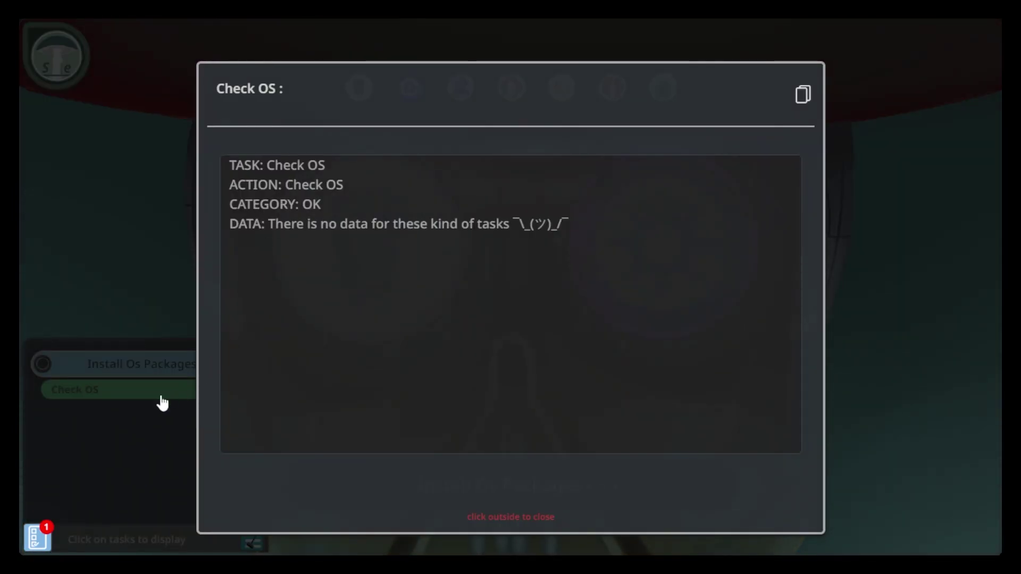
click(136, 430)
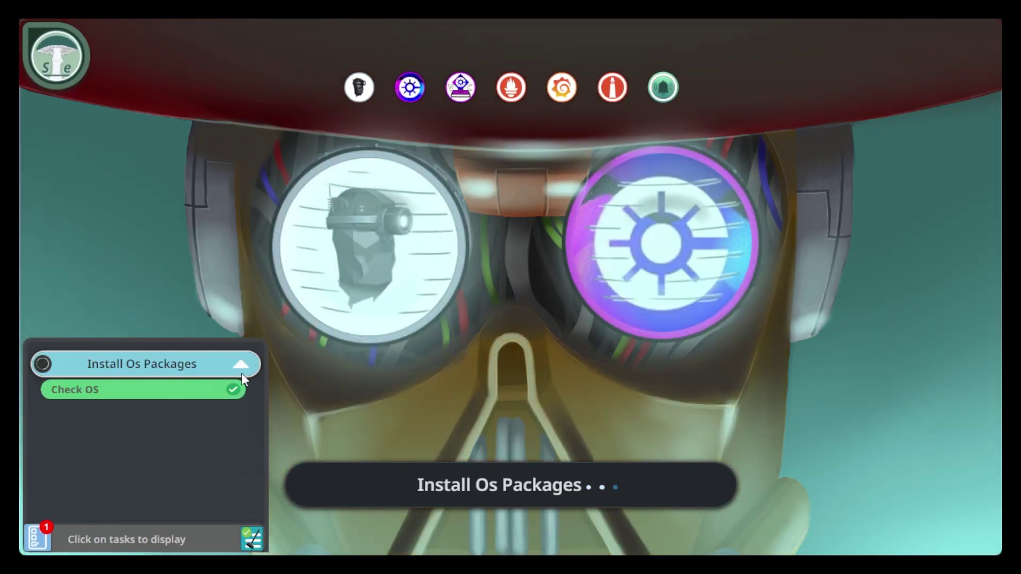
Review the Installing Packages and Get Version Information subtasks, then collapse the task.
click(240, 371)
click(187, 425)
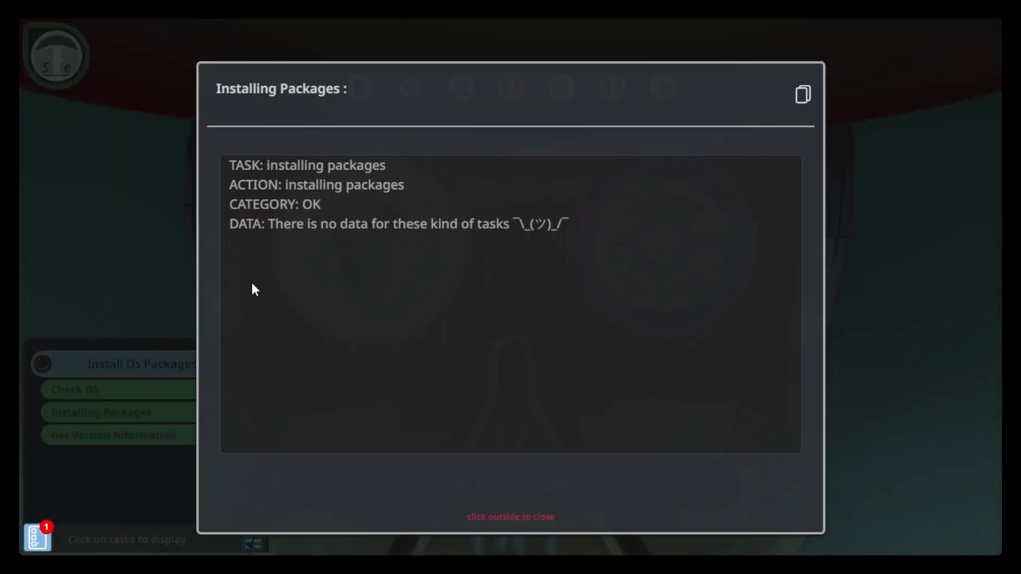
click(152, 418)
click(147, 439)
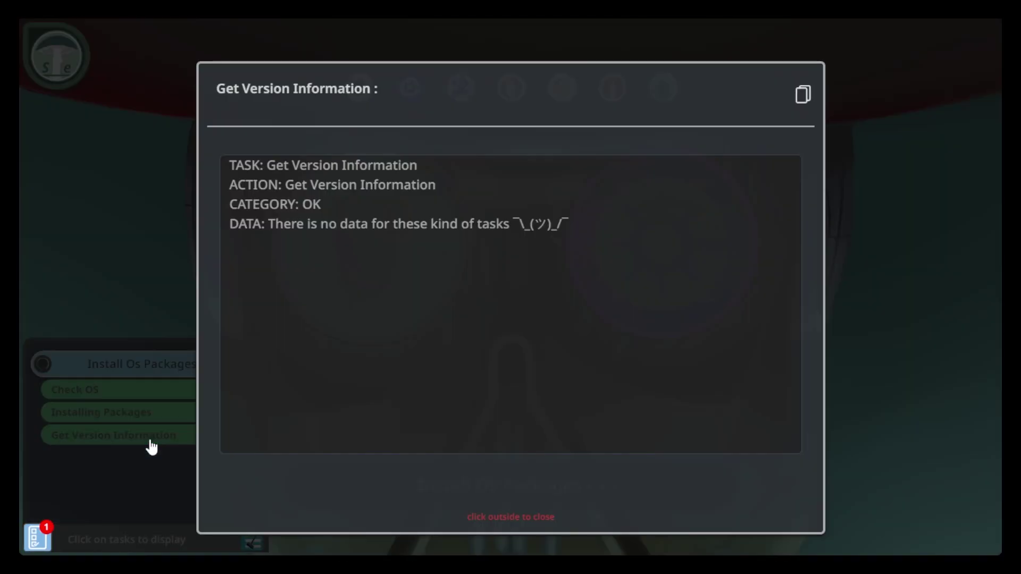
click(151, 458)
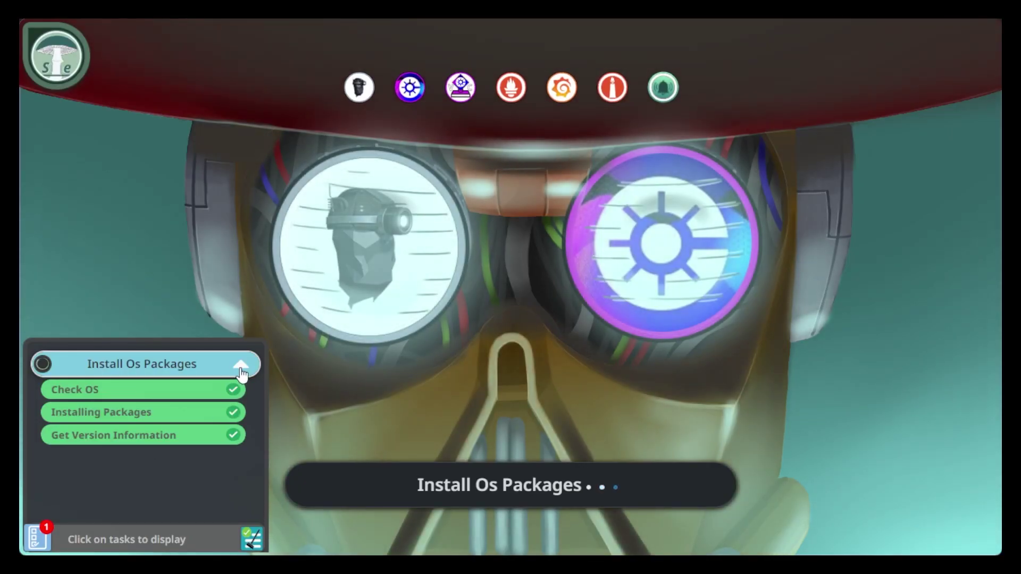
click(240, 365)
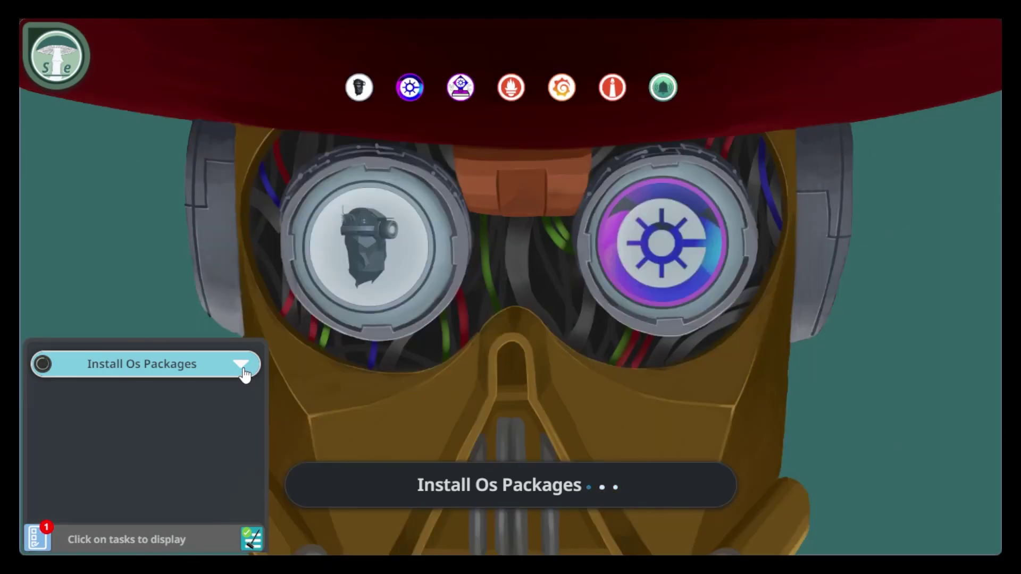
click(242, 366)
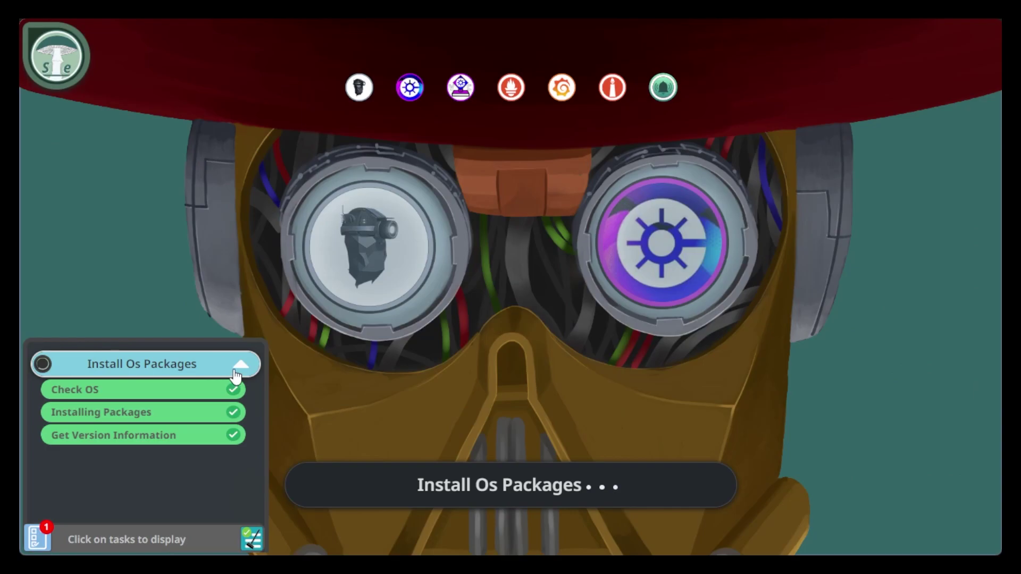
click(235, 375)
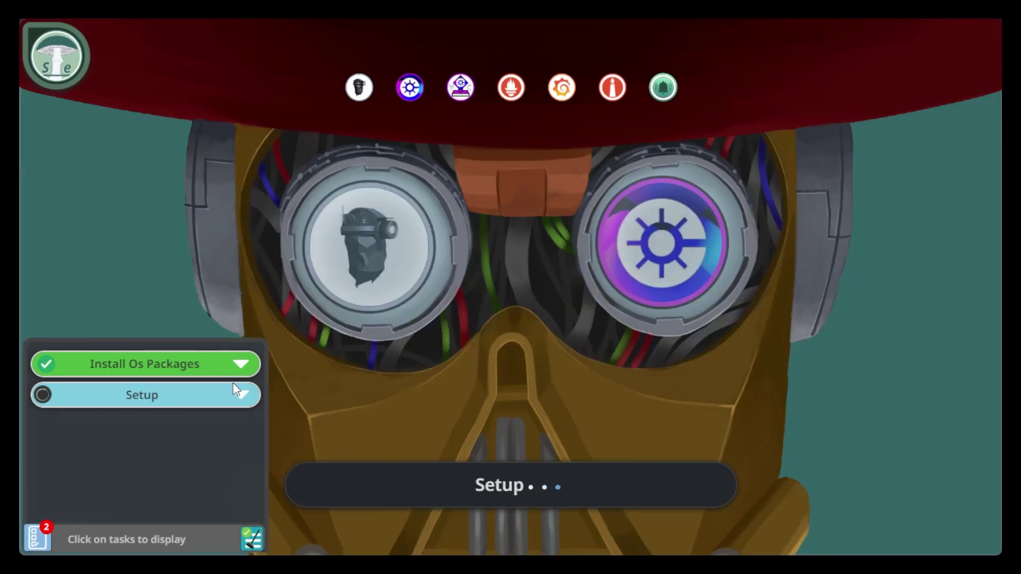
Expand the Setup task and view the logs of its Set_fact subtasks.
click(237, 396)
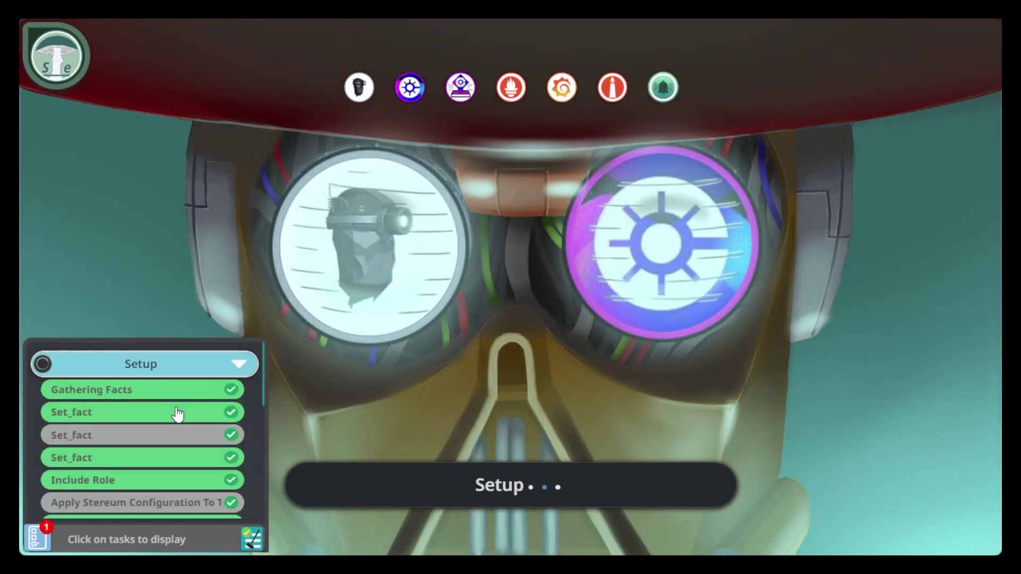
click(177, 413)
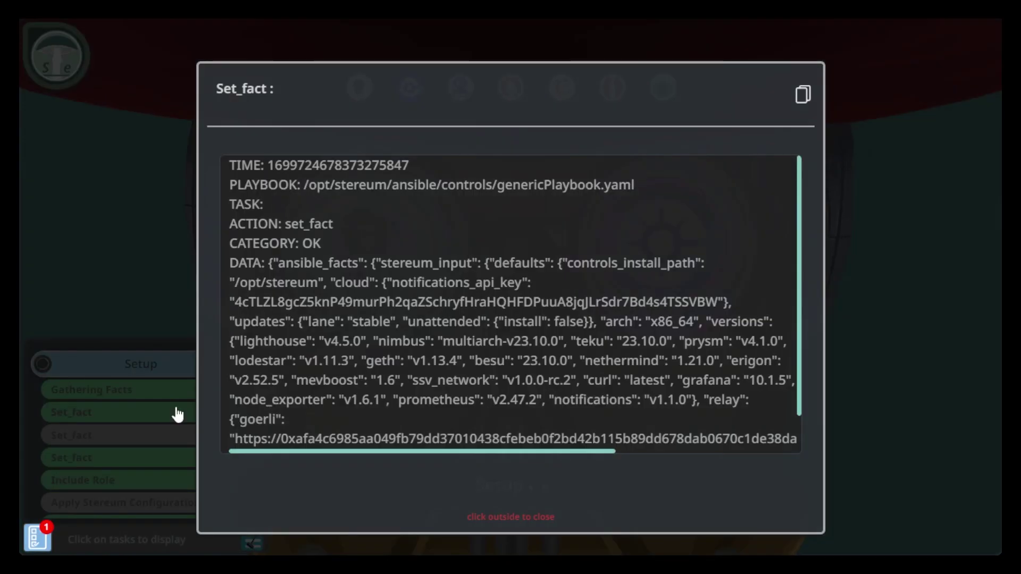
click(158, 467)
click(155, 467)
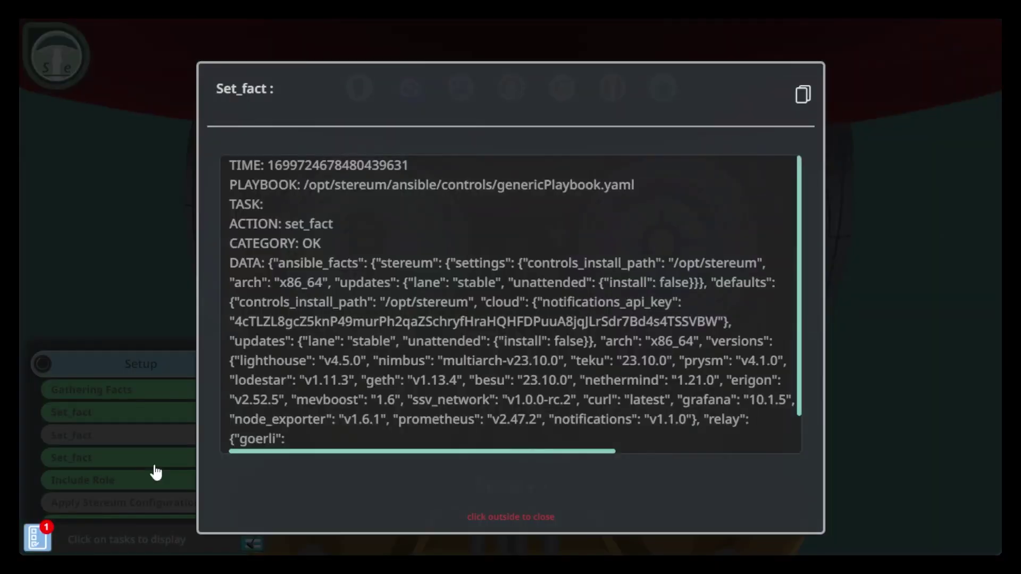
click(156, 472)
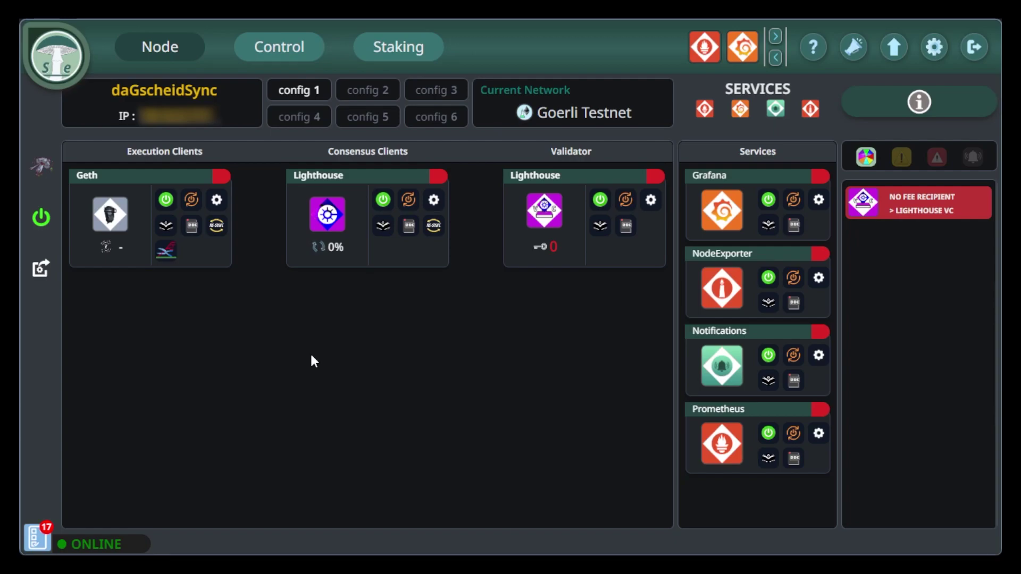
Scroll through the completed tasks, then check services starting on the Control and Node pages.
click(33, 542)
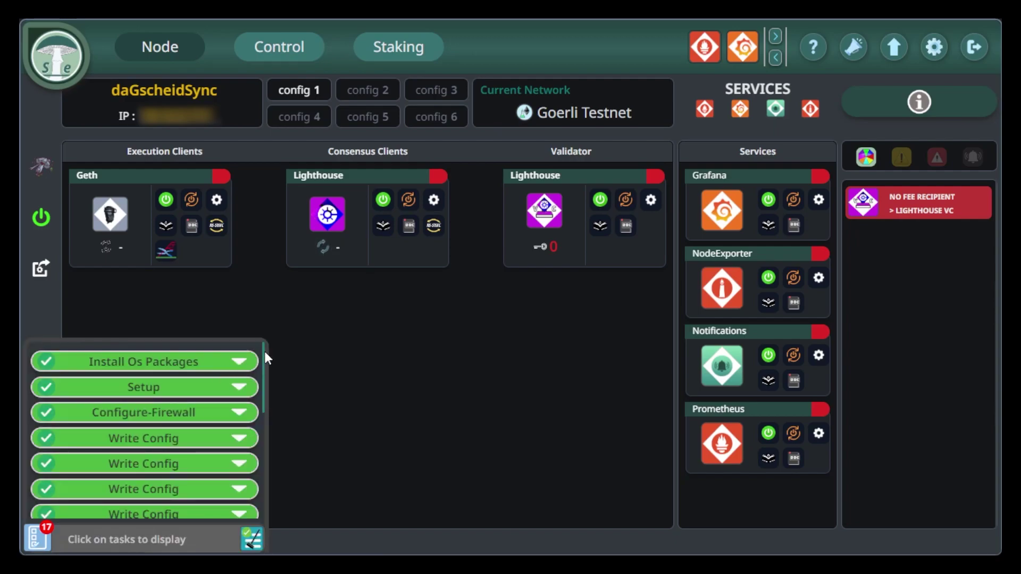
drag(262, 355, 260, 461)
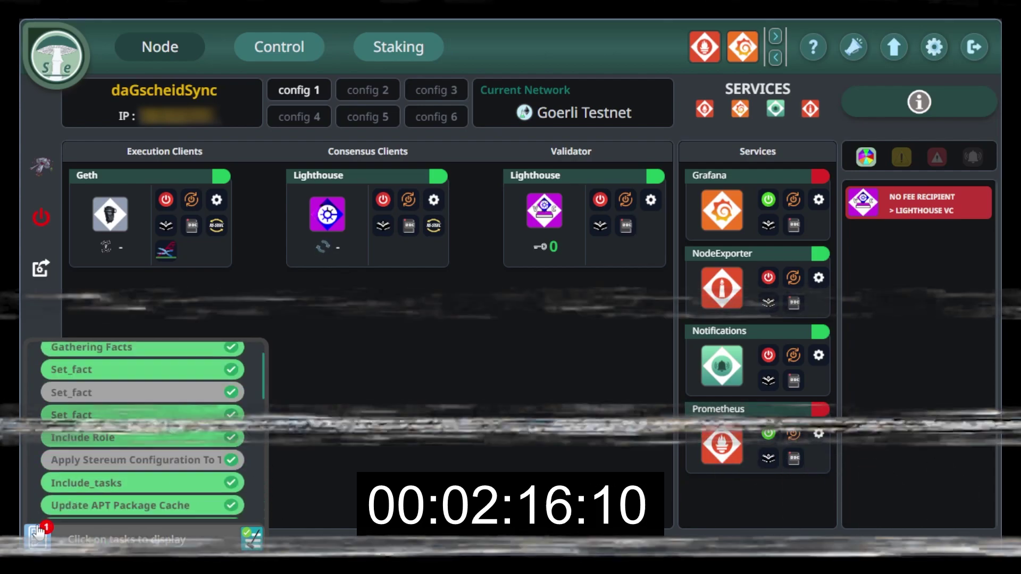
click(298, 49)
click(160, 47)
click(408, 226)
click(980, 89)
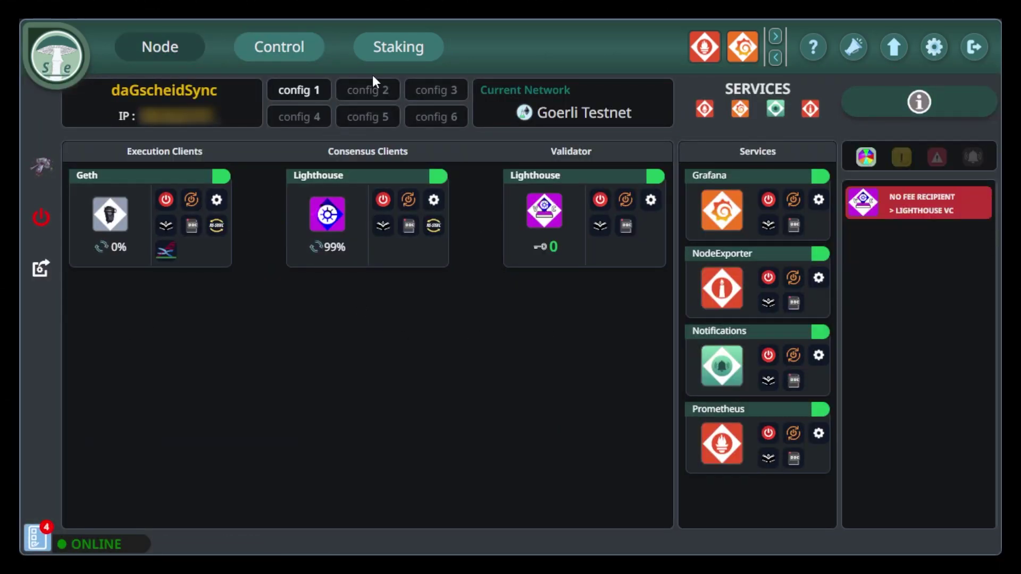
Switch to the Staking page to import the keystore file.
click(403, 49)
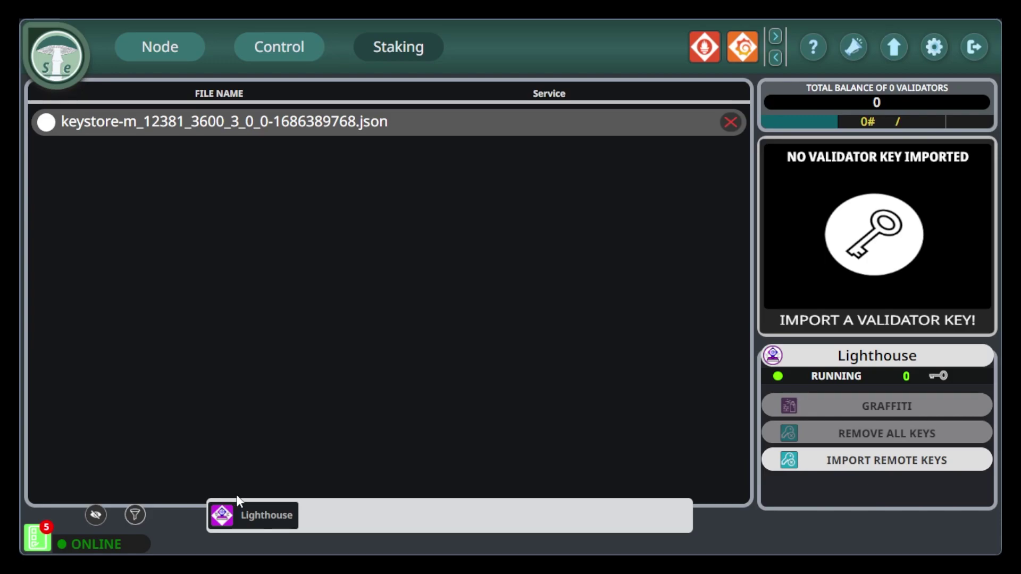
Assign the keystore to the Lighthouse validator, answer NO to the slashing protection database, and continue.
click(245, 523)
drag(385, 234, 631, 232)
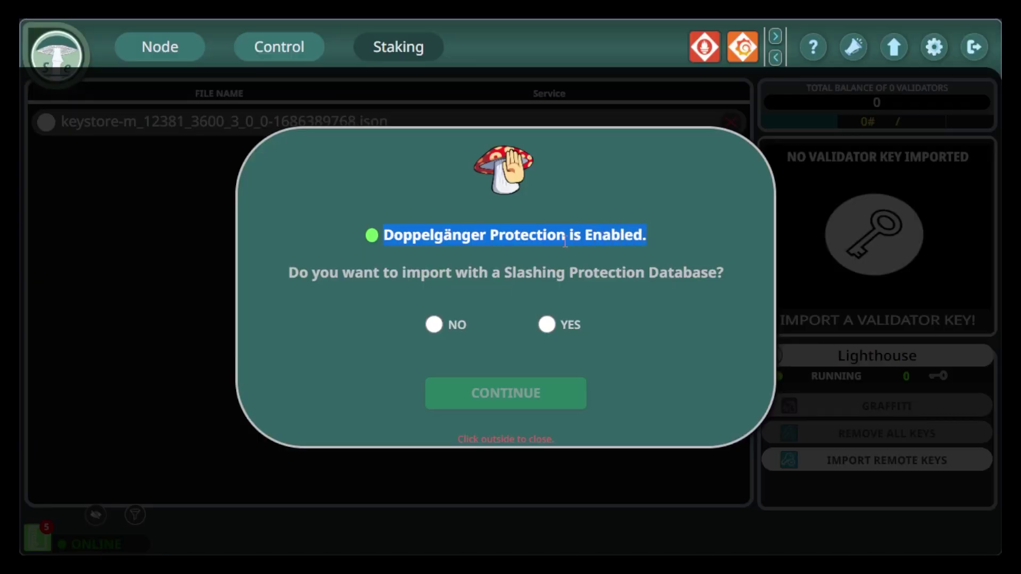
click(418, 266)
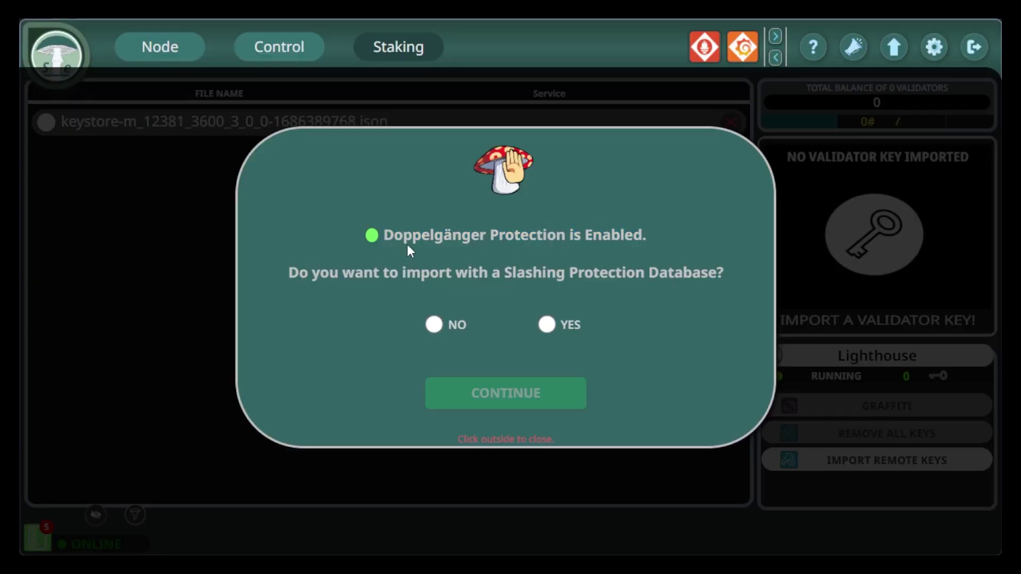
drag(383, 235, 622, 228)
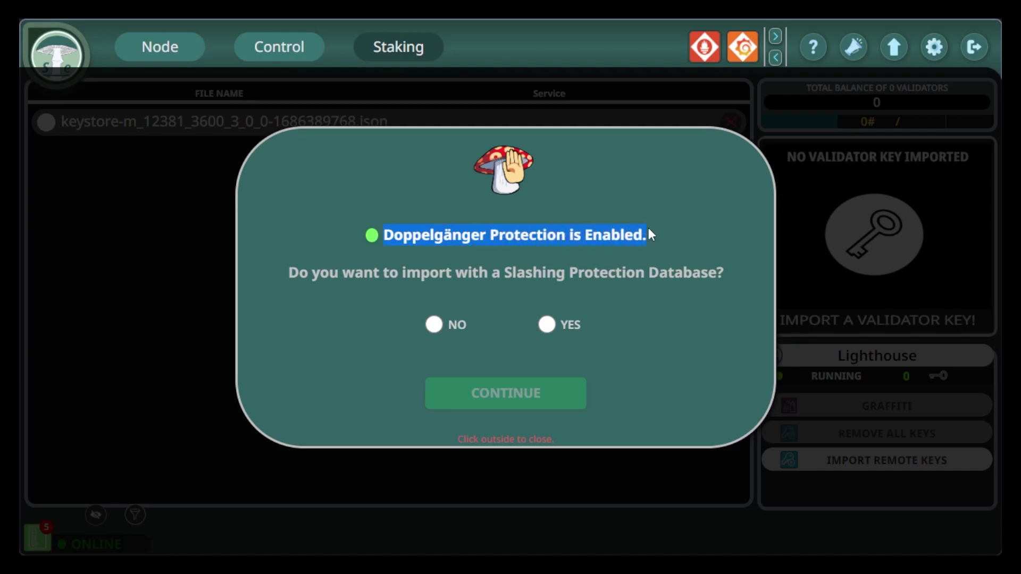
click(384, 258)
drag(286, 273, 337, 292)
click(329, 292)
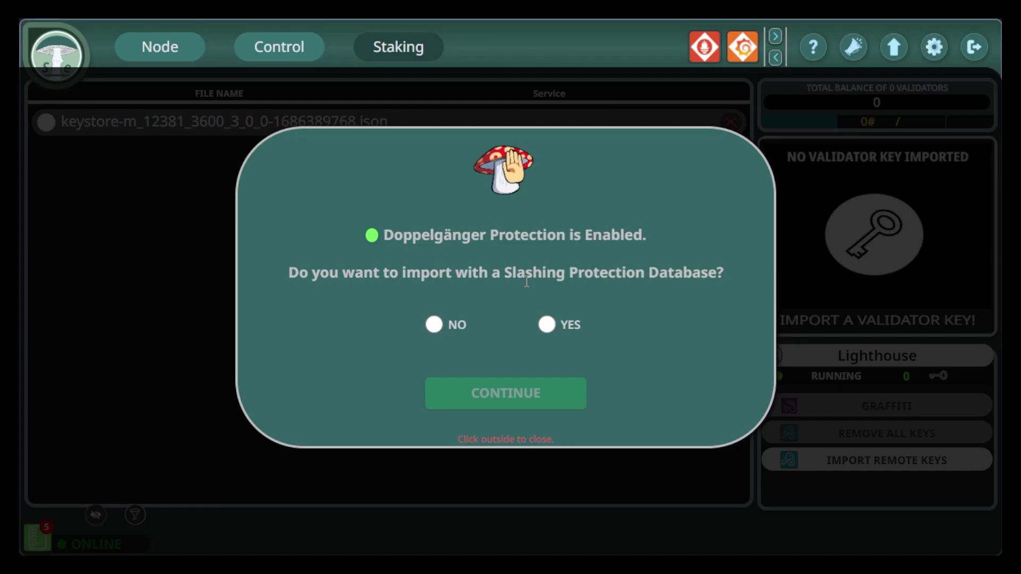
click(441, 325)
click(482, 402)
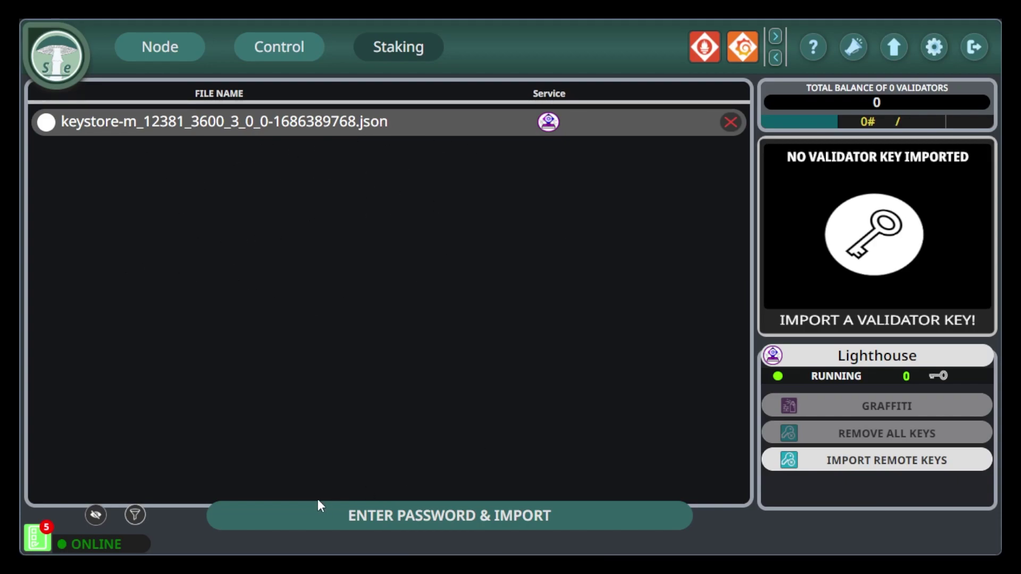
Enter the keystore password, import the validator key, and close the import results.
click(412, 515)
text(1234567890123456)
key(Return)
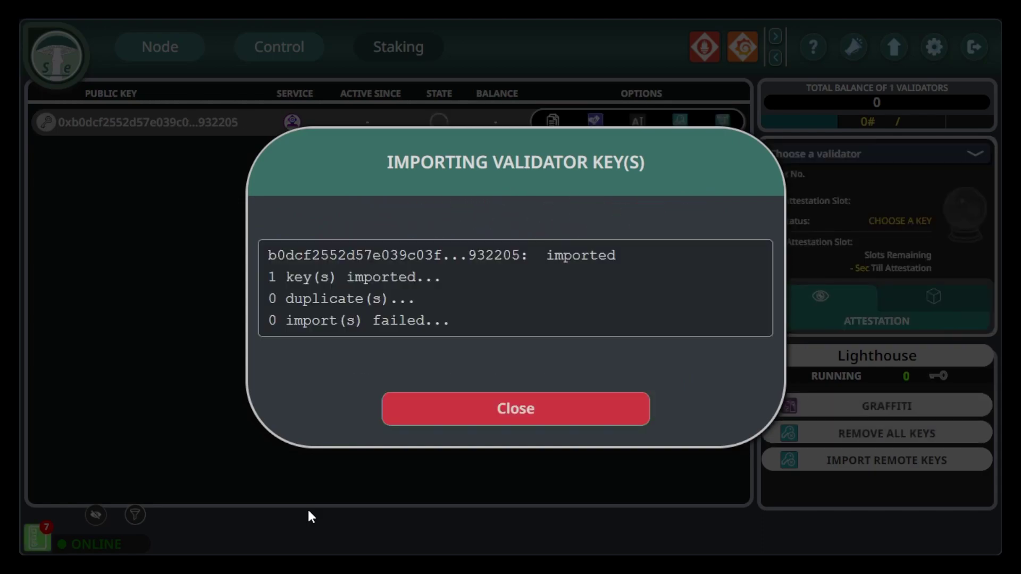
click(504, 416)
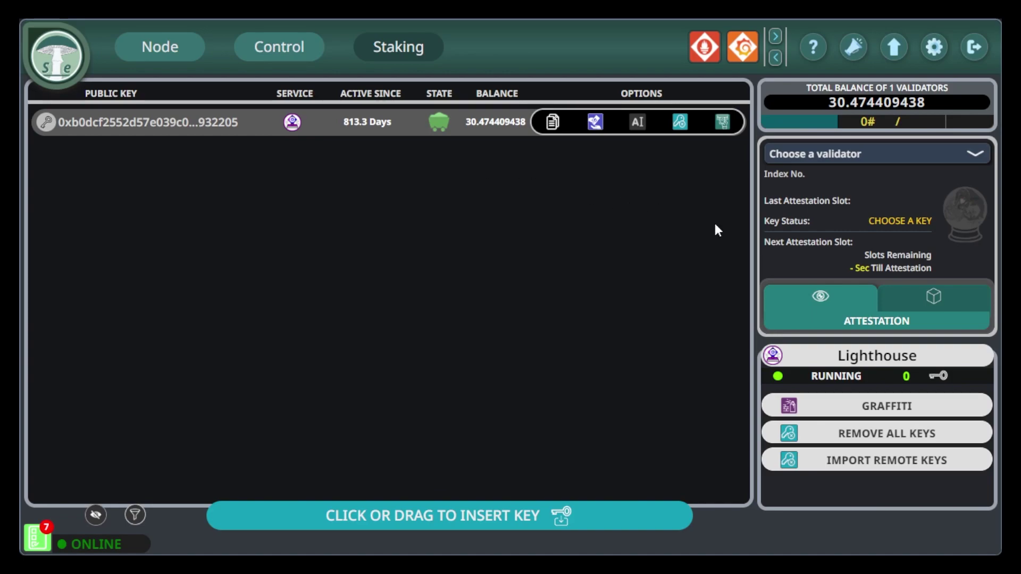
View the imported validator key's attestation status, then return to the Node page.
click(820, 154)
click(800, 183)
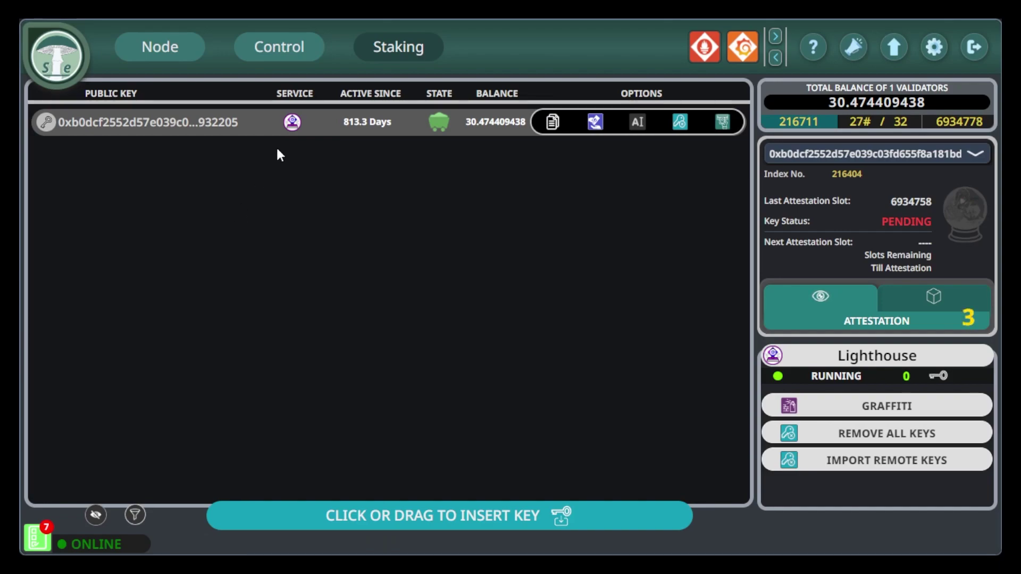
click(154, 44)
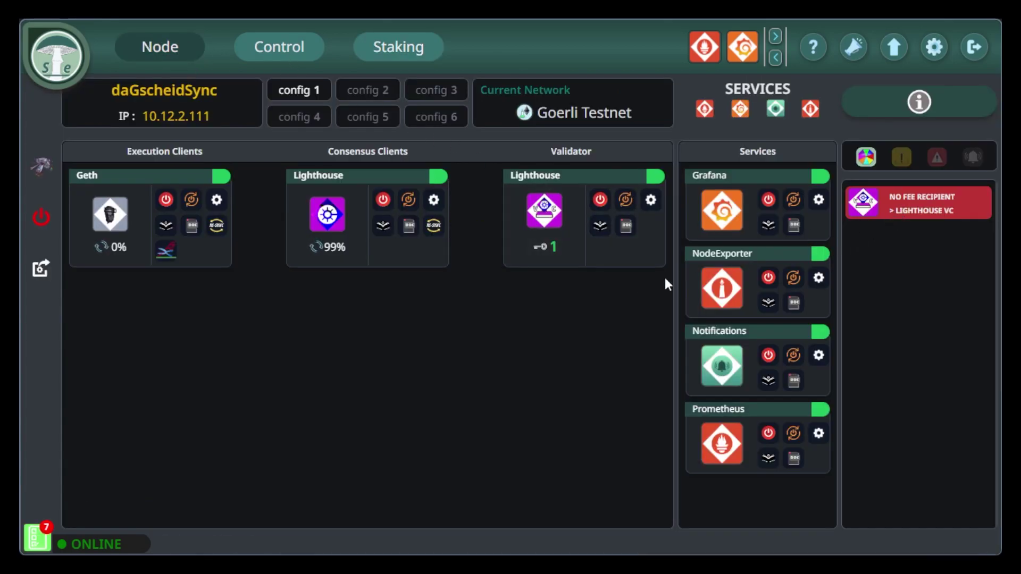
Replace the Lighthouse validator's Default Fee Recipient with the pasted wallet address and restart it.
click(650, 200)
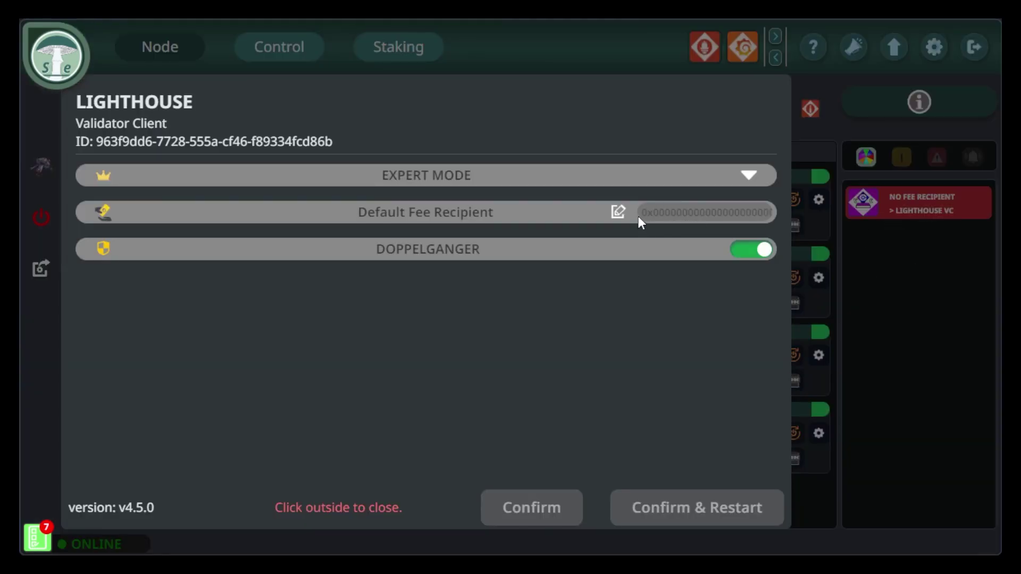
click(619, 214)
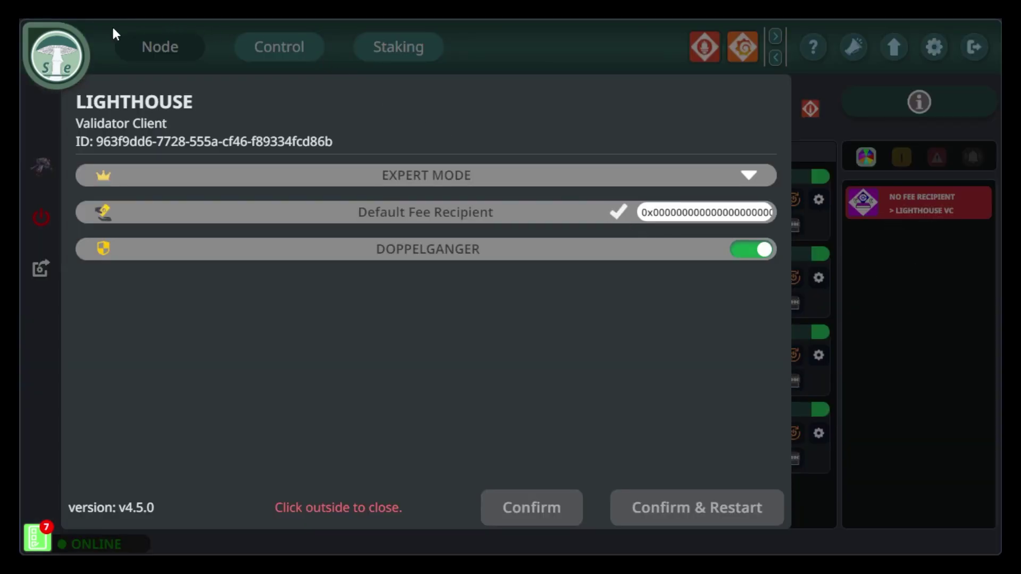
key(ctrl+a)
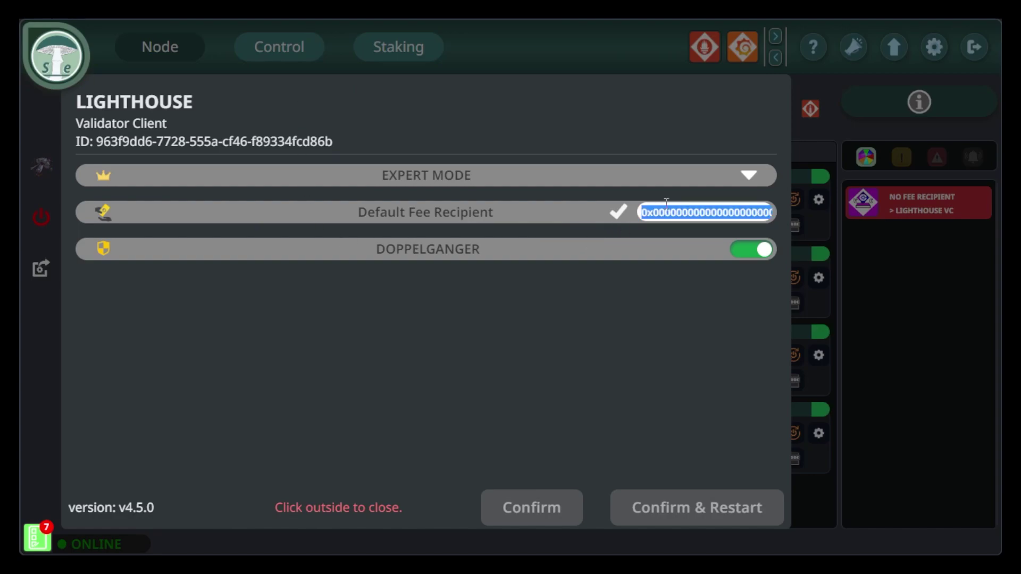
key(ctrl+v)
click(617, 215)
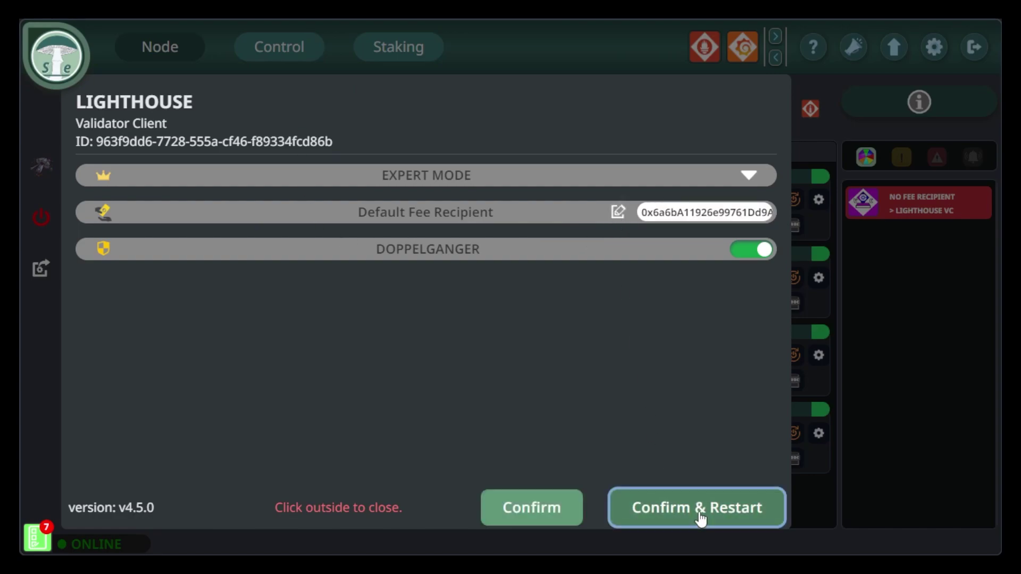
click(697, 518)
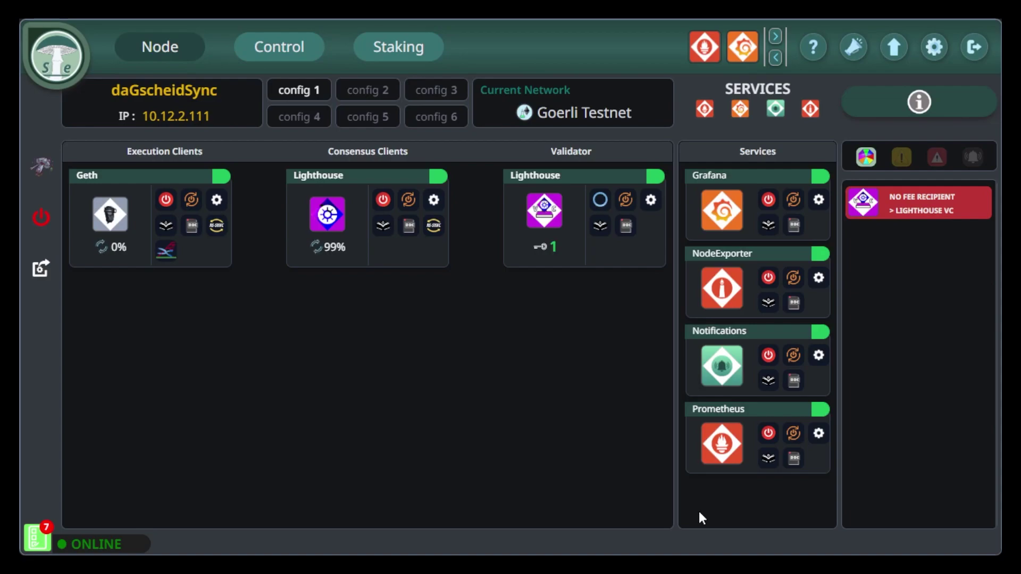